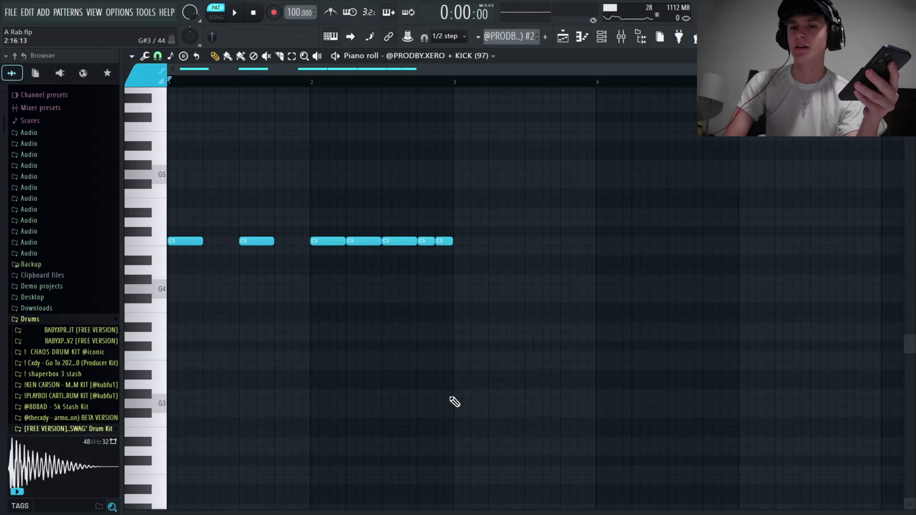
Step: Examine the note velocities of the KICK (97) #2 pattern in its piano roll
{"action": "left_click_drag", "start_coordinate": [348, 512], "coordinate": [339, 258]}
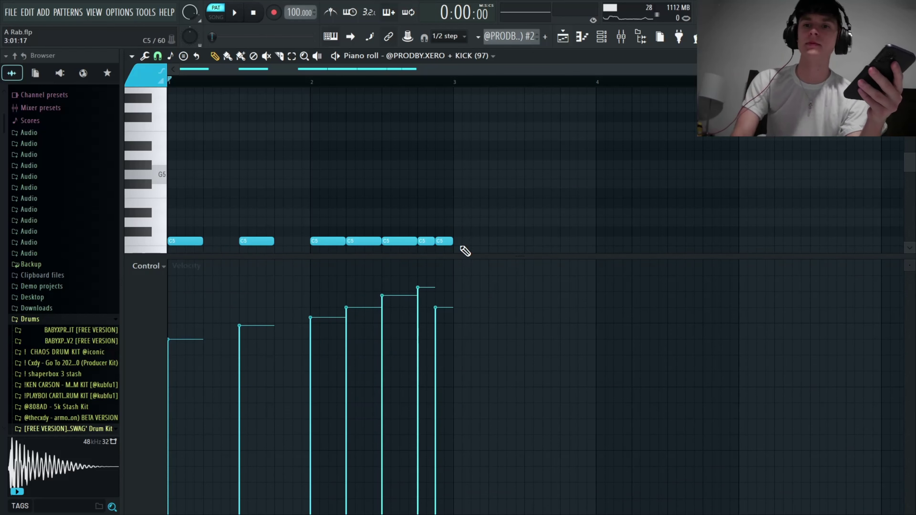
{"action": "left_click_drag", "start_coordinate": [461, 253], "coordinate": [444, 510]}
Step: Show the notes of the ZENOLOGY #2 pattern from the intro in the piano roll
{"action": "key", "text": "F5"}
{"action": "double_click", "coordinate": [303, 280]}
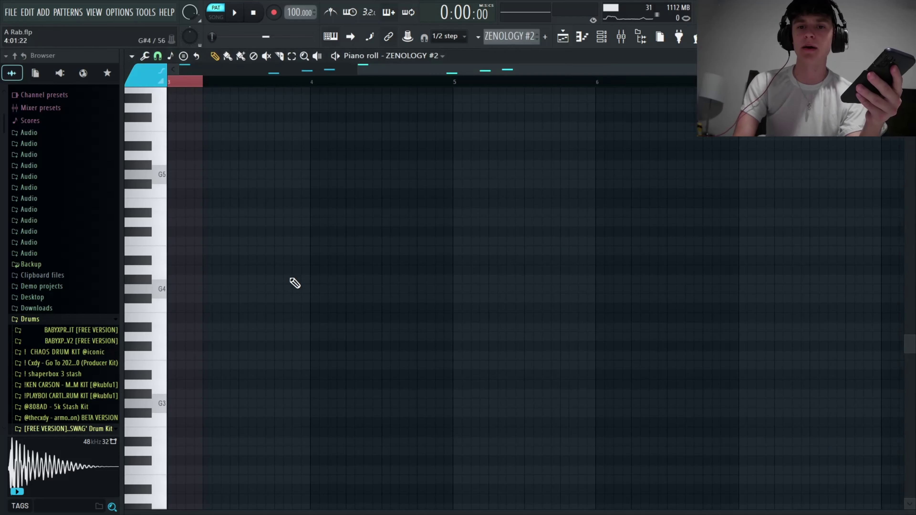
{"action": "scroll", "coordinate": [203, 256], "scroll_direction": "left", "scroll_amount": 5}
{"action": "scroll", "coordinate": [206, 258], "scroll_direction": "down", "scroll_amount": 8}
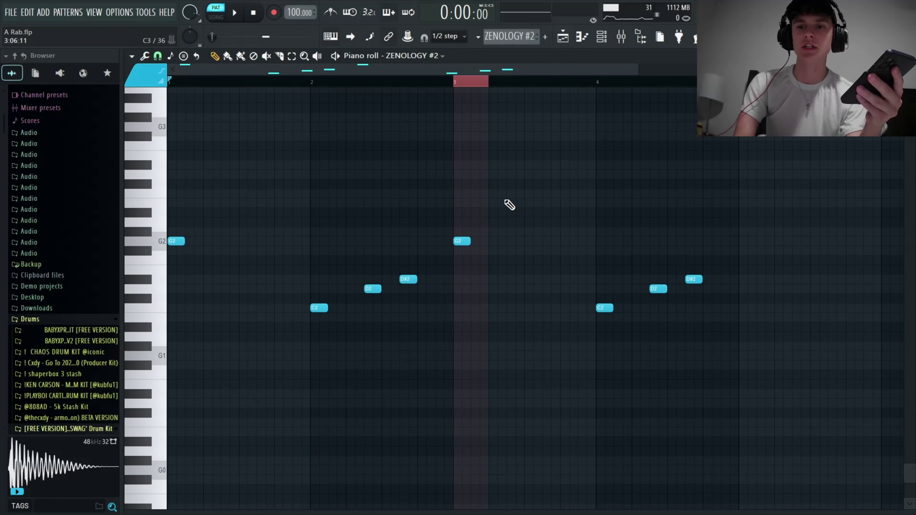
Step: Inspect the notes of the short ZENOLOGY #10, #9 and #11 patterns that end the intro on Track 11
{"action": "key", "text": "F5"}
{"action": "double_click", "coordinate": [551, 267]}
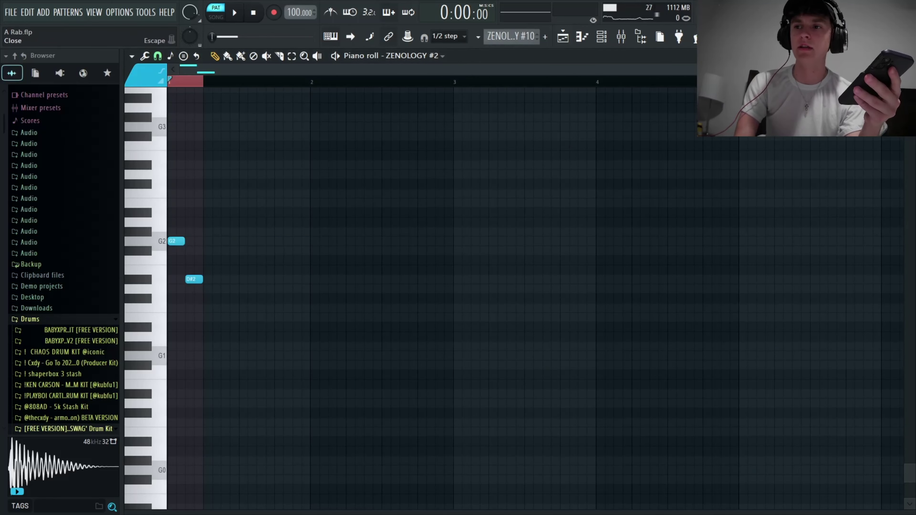
{"action": "key", "text": "F5"}
{"action": "double_click", "coordinate": [594, 271]}
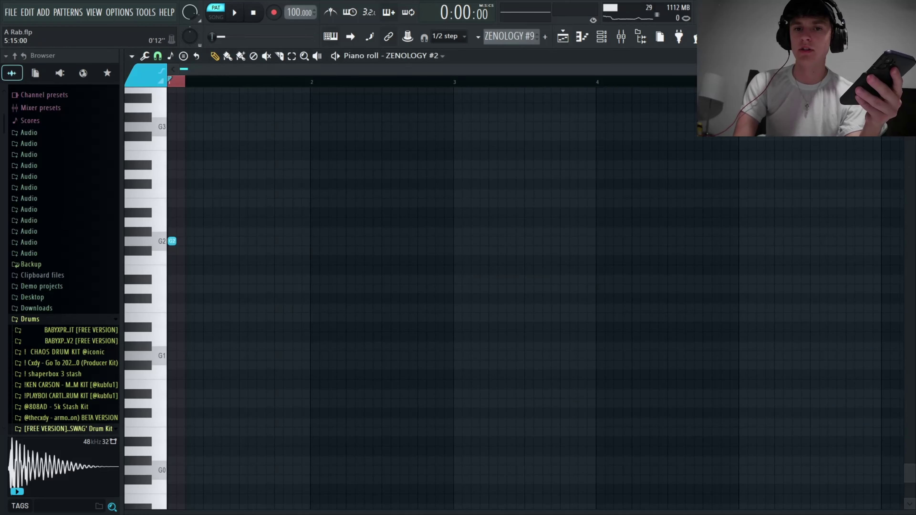
{"action": "key", "text": "F5"}
{"action": "double_click", "coordinate": [623, 280]}
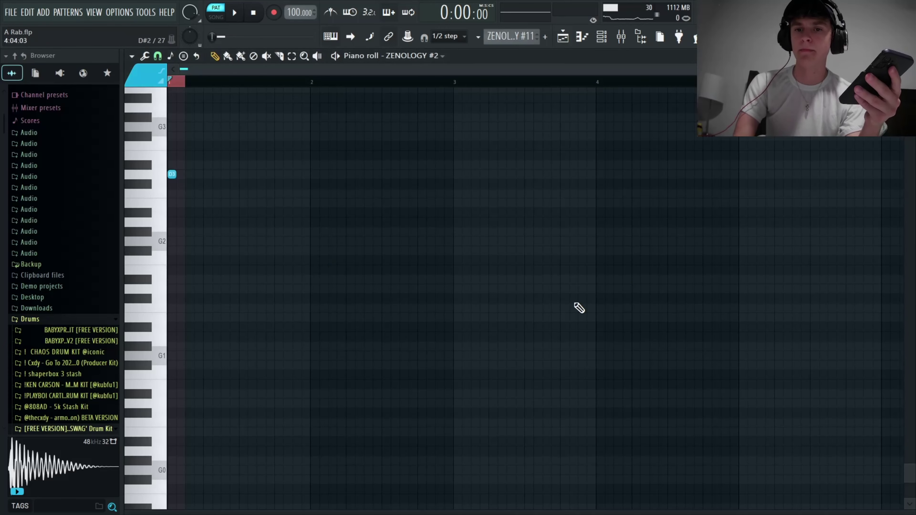
Step: Return to the playlist and listen to the intro with only the ZENOLOGY patterns on Track 11 soloed
{"action": "key", "text": "F5"}
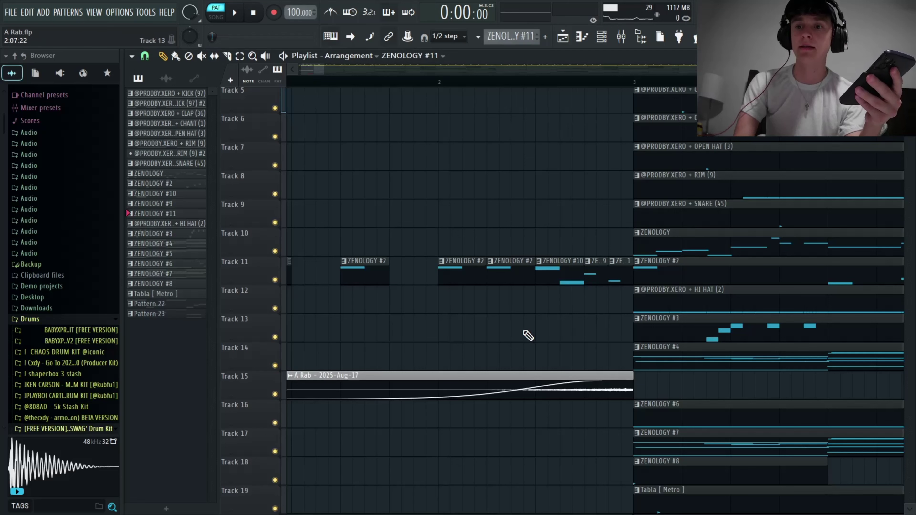
{"action": "scroll", "coordinate": [524, 332], "scroll_direction": "down", "scroll_amount": 1}
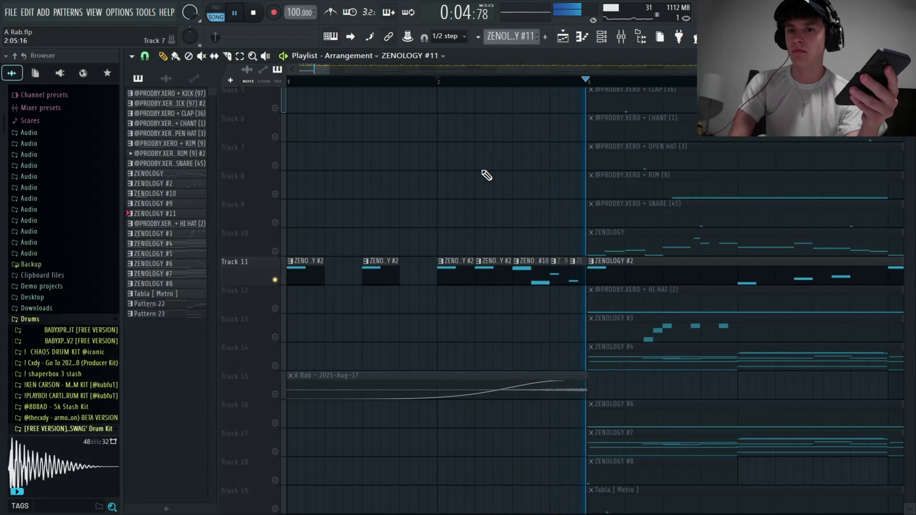
{"action": "key", "text": "space"}
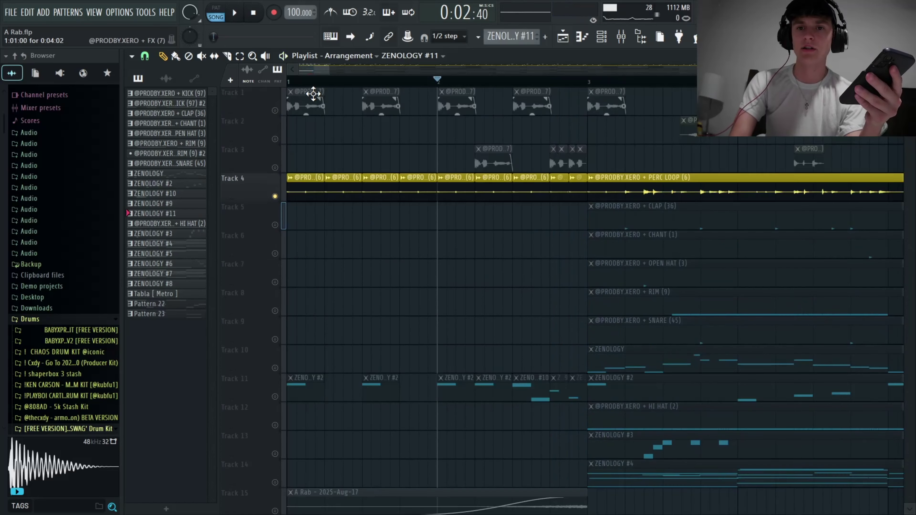
Step: Play the intro from the start with Track 4 soloed, and audition Tracks 1 and 3 together
{"action": "left_click", "coordinate": [307, 83]}
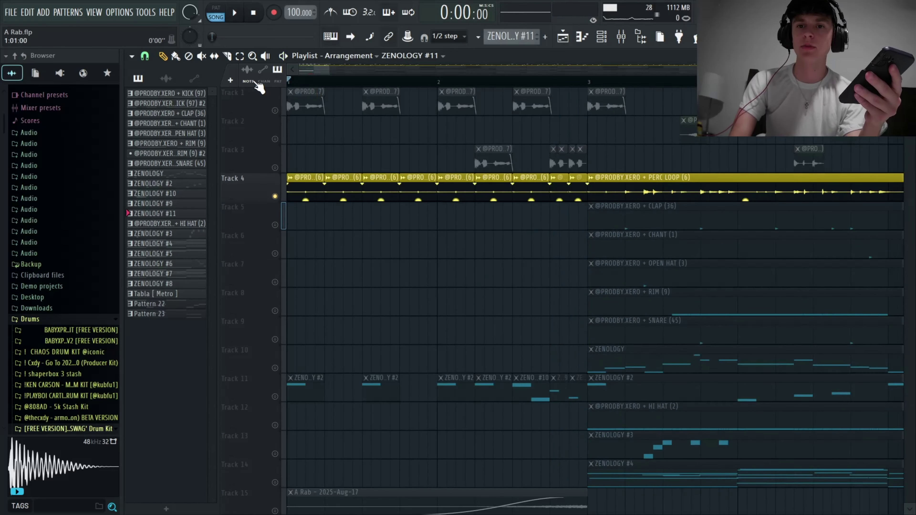
{"action": "key", "text": "space"}
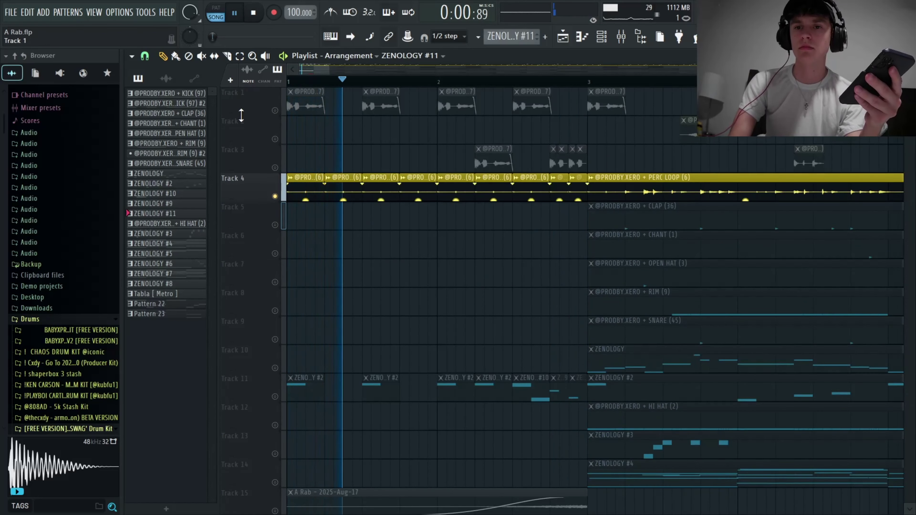
{"action": "left_click", "coordinate": [275, 110], "text": "ctrl"}
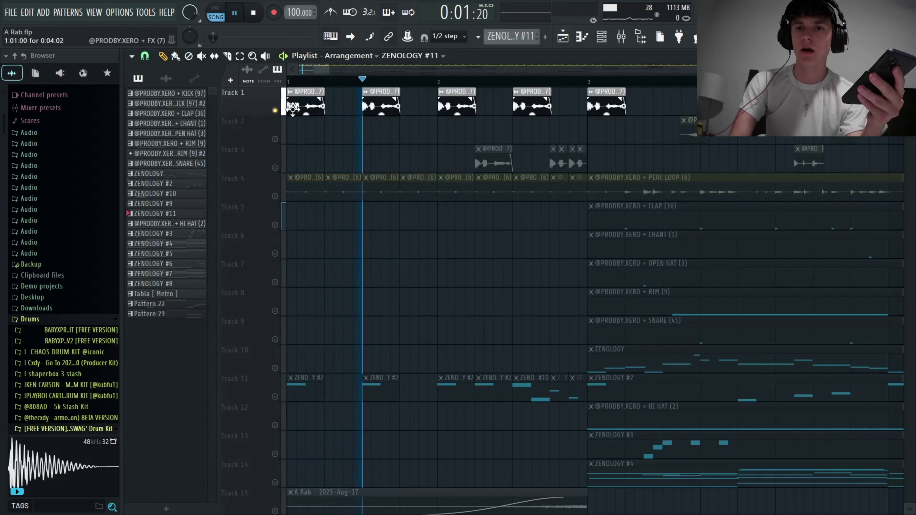
{"action": "left_click", "coordinate": [277, 167]}
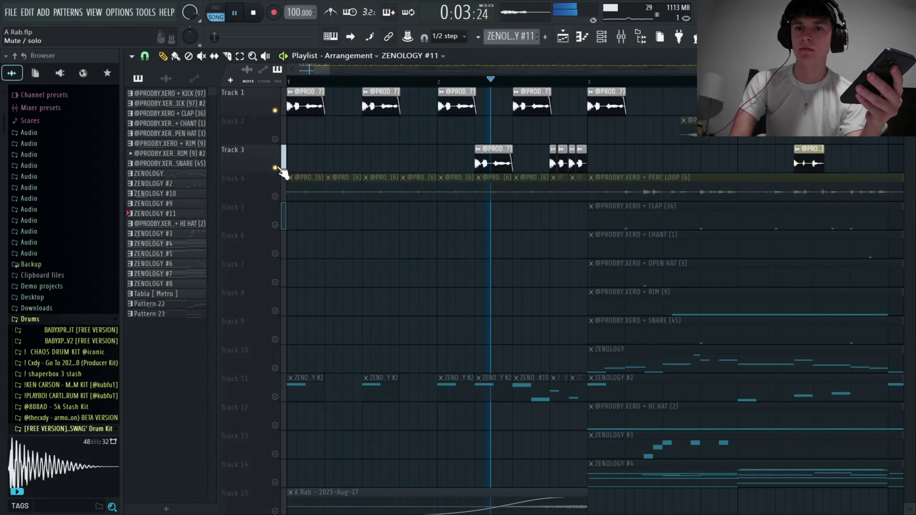
{"action": "key", "text": "space"}
Step: Solo the A Rab - 2025-Aug-17 clip on Track 15, play it, and bring all tracks back in
{"action": "scroll", "coordinate": [278, 325], "scroll_direction": "down", "scroll_amount": 4}
{"action": "left_click", "coordinate": [275, 346]}
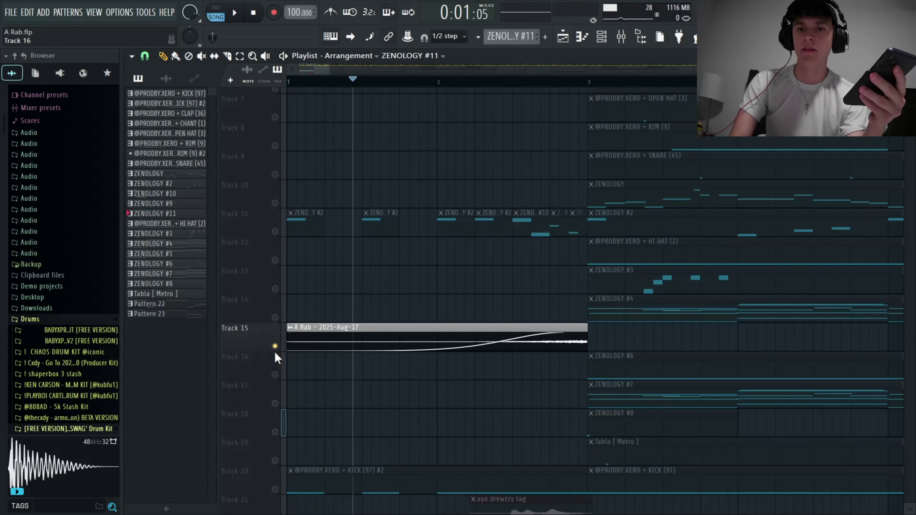
{"action": "key", "text": "space"}
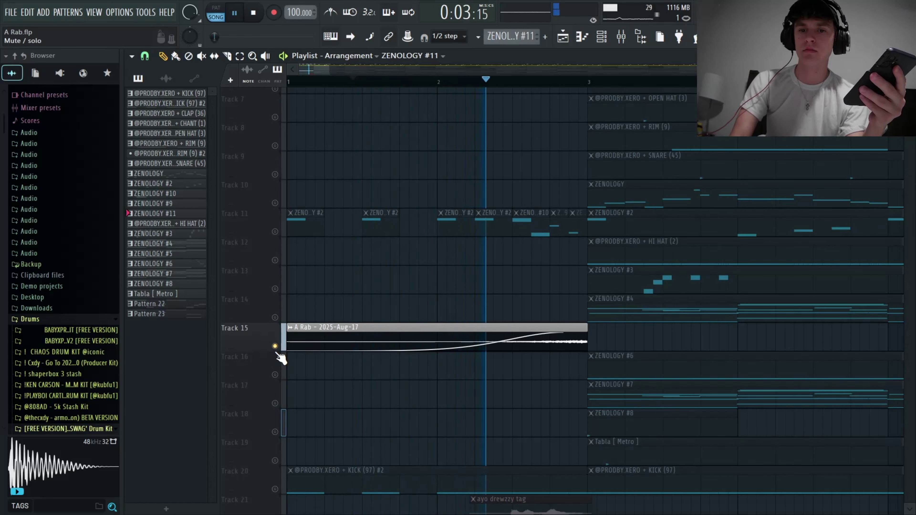
{"action": "left_click", "coordinate": [274, 346], "text": "ctrl"}
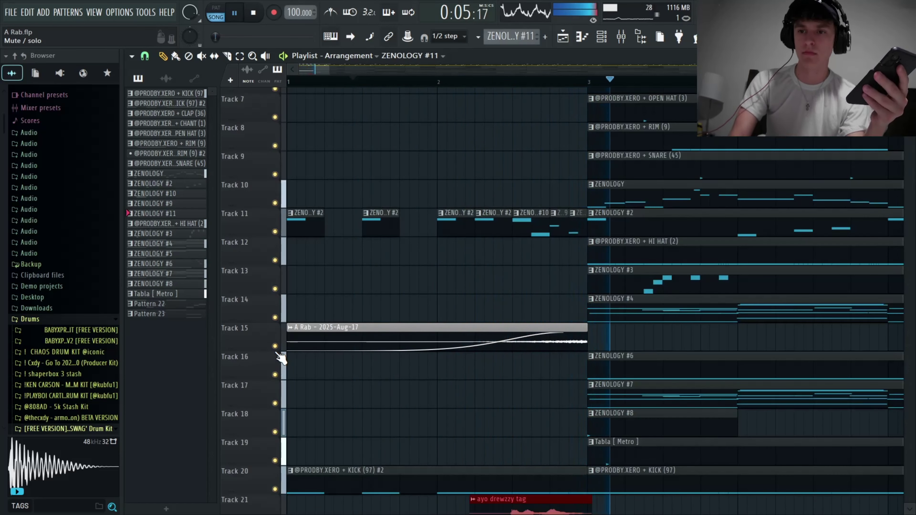
{"action": "key", "text": "space"}
Step: Examine the melody notes of the ZENOLOGY pattern on Track 10 in the piano roll
{"action": "scroll", "coordinate": [593, 149], "scroll_direction": "down", "scroll_amount": 2}
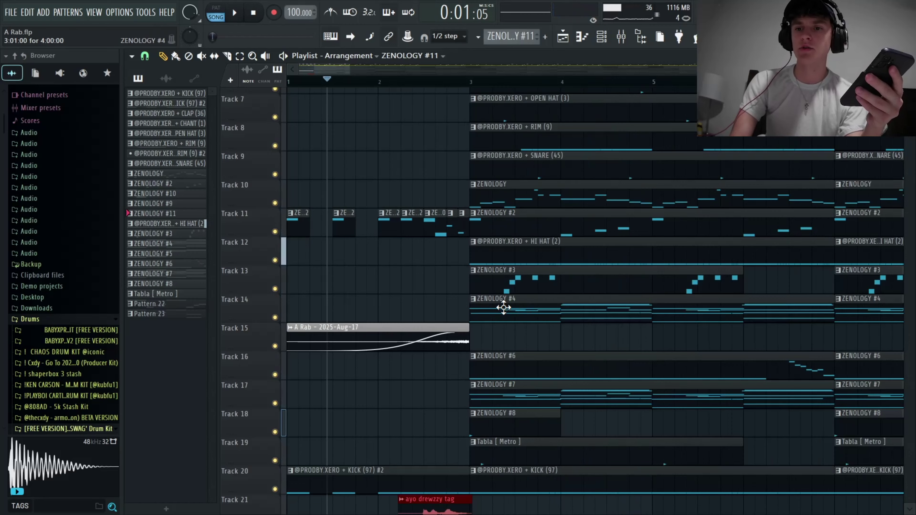
{"action": "scroll", "coordinate": [475, 324], "scroll_direction": "up", "scroll_amount": 5}
{"action": "scroll", "coordinate": [476, 324], "scroll_direction": "down", "scroll_amount": 4}
{"action": "double_click", "coordinate": [487, 232]}
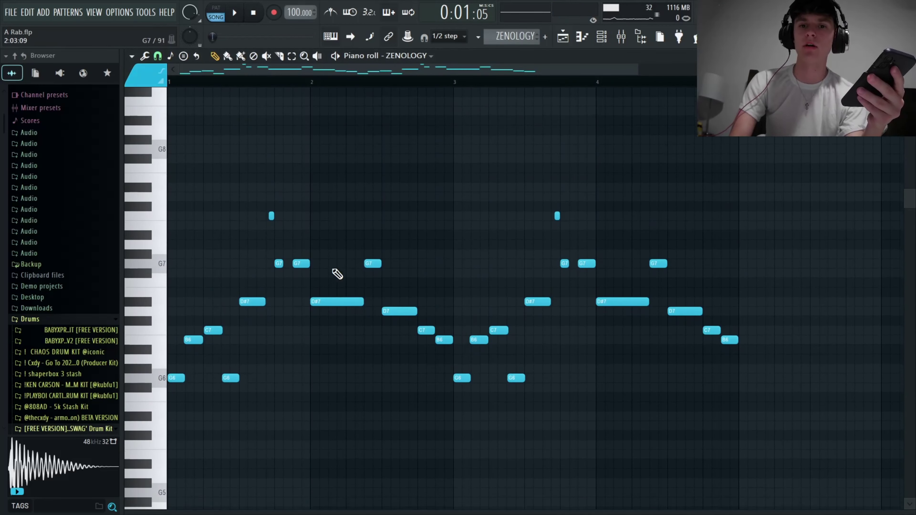
{"action": "left_click_drag", "start_coordinate": [203, 82], "coordinate": [140, 81]}
{"action": "scroll", "coordinate": [219, 252], "scroll_direction": "up", "scroll_amount": 3}
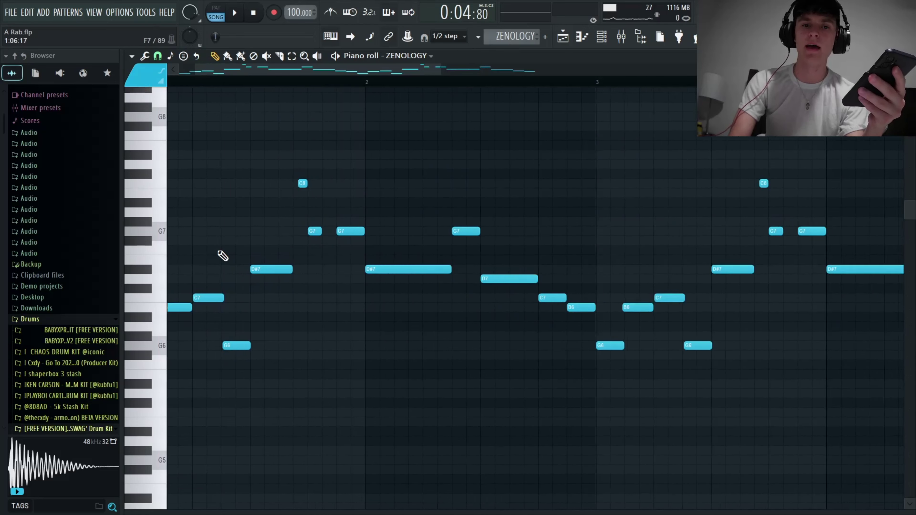
{"action": "scroll", "coordinate": [218, 251], "scroll_direction": "left", "scroll_amount": 1}
Step: Load Fruity Reeverb 2 into effect slot 7 of the master mixer track
{"action": "left_click", "coordinate": [621, 38]}
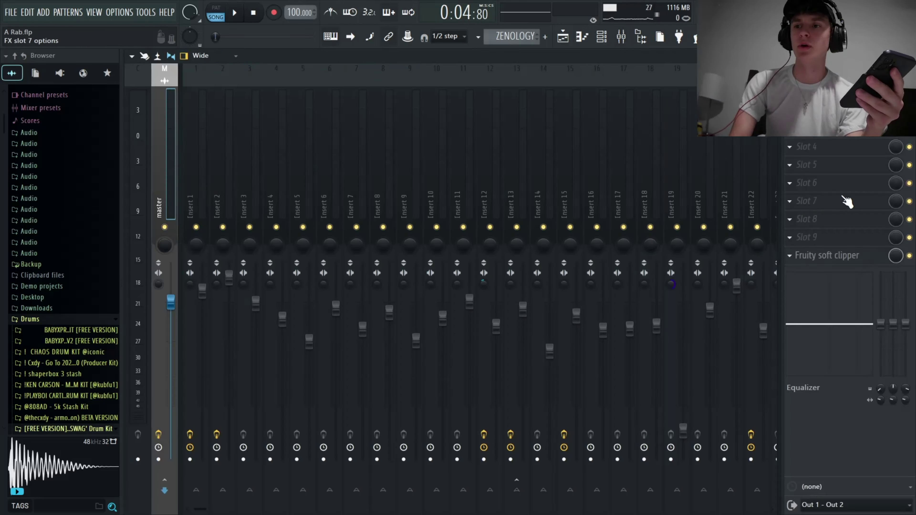
{"action": "left_click", "coordinate": [819, 208]}
{"action": "left_click", "coordinate": [535, 151]}
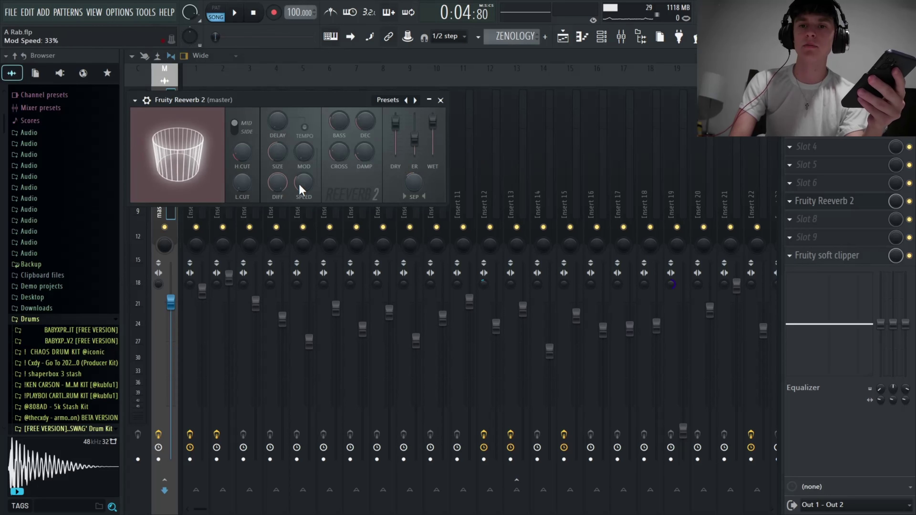
Step: Load Edison into slot 8 of the master track and record a short playback of the ZENOLOGY pattern with reverb
{"action": "left_click", "coordinate": [812, 219]}
{"action": "left_click", "coordinate": [638, 447]}
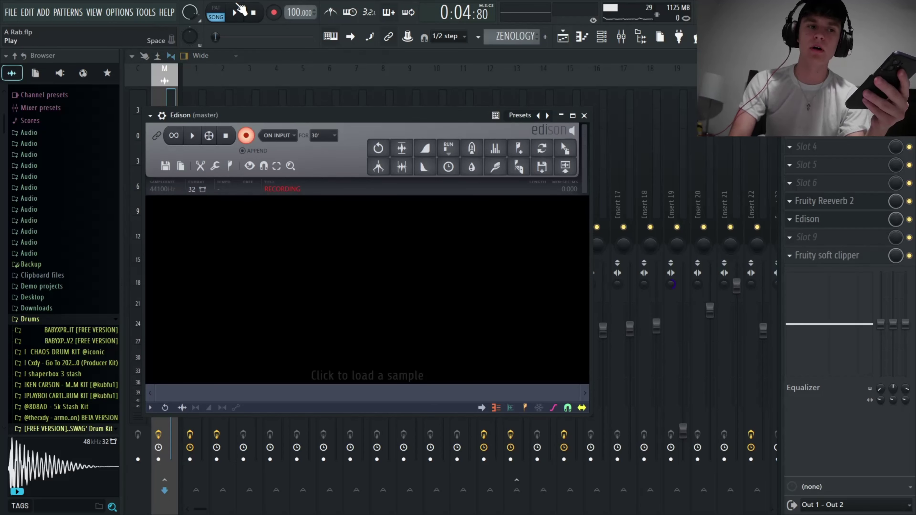
{"action": "left_click", "coordinate": [236, 5]}
{"action": "left_click", "coordinate": [236, 5]}
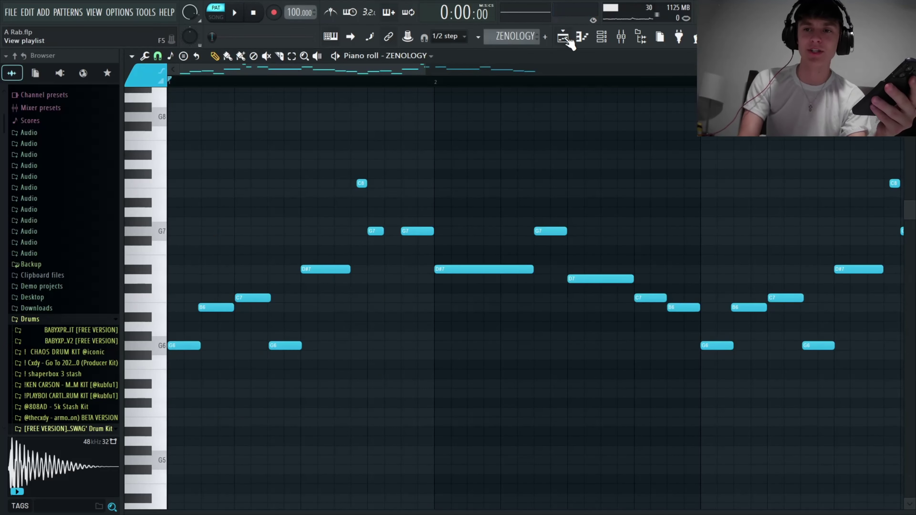
{"action": "left_click", "coordinate": [621, 36]}
{"action": "left_click", "coordinate": [236, 14]}
{"action": "left_click", "coordinate": [236, 15]}
{"action": "left_click", "coordinate": [246, 135]}
Step: Delete Edison from slot 8 of the master track and return to the playlist
{"action": "left_click", "coordinate": [789, 220]}
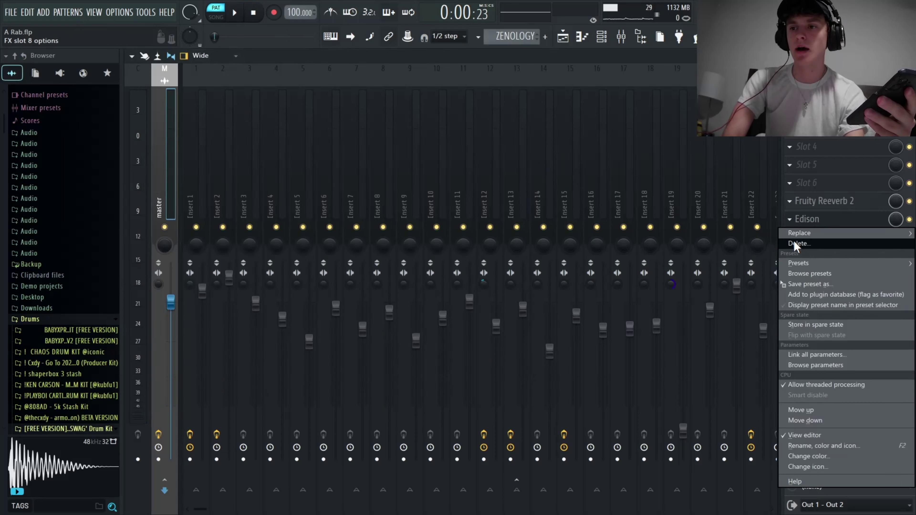
{"action": "left_click", "coordinate": [795, 246]}
{"action": "left_click", "coordinate": [506, 302]}
{"action": "left_click", "coordinate": [908, 55]}
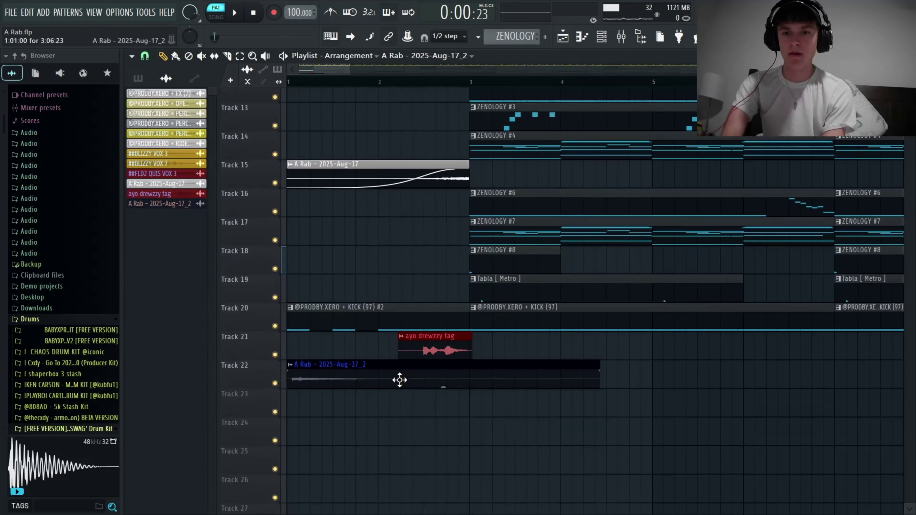
Step: Reverse and normalize the A Rab - 2025-Aug-17_2 recording on Track 22, and solo that track
{"action": "double_click", "coordinate": [399, 380]}
{"action": "left_click", "coordinate": [345, 269]}
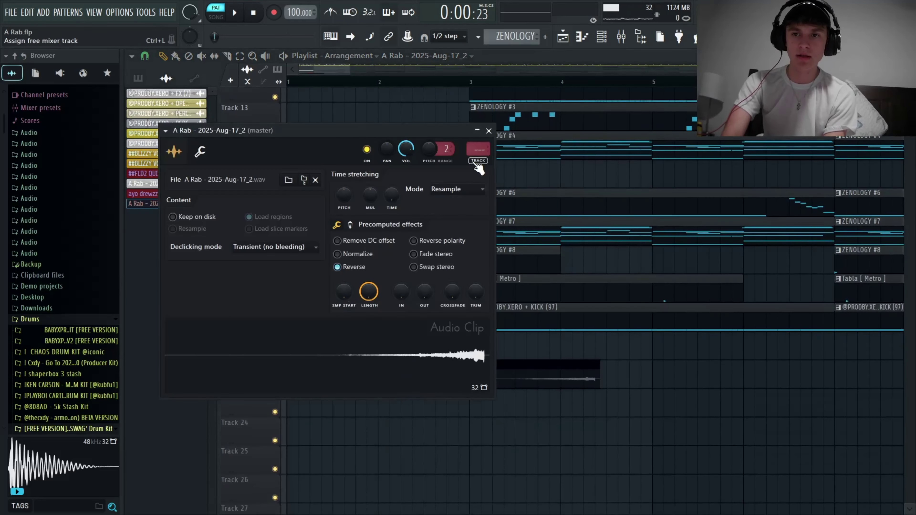
{"action": "left_click", "coordinate": [489, 130]}
{"action": "right_click", "coordinate": [275, 383]}
{"action": "double_click", "coordinate": [400, 381]}
{"action": "left_click", "coordinate": [338, 255]}
{"action": "left_click", "coordinate": [489, 130]}
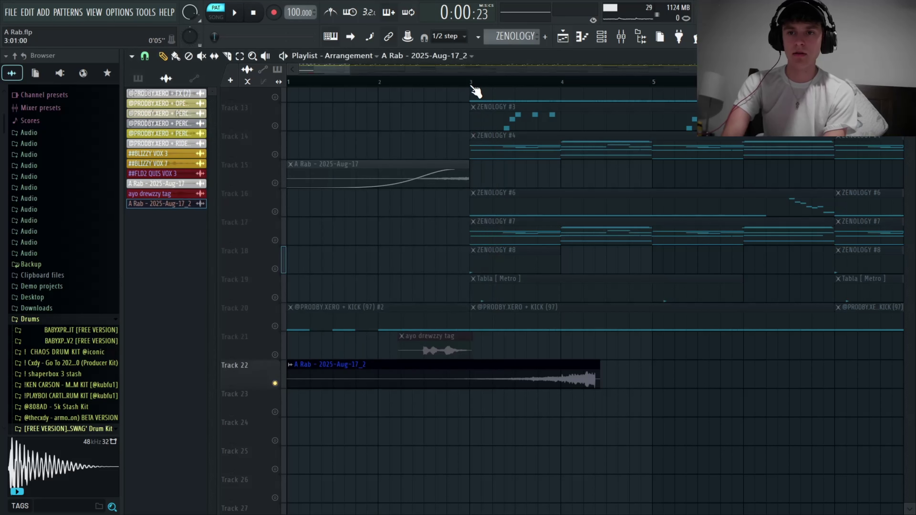
Step: Audition the reversed recording from bar 3 and delete its clip from Track 22
{"action": "left_click", "coordinate": [471, 85]}
{"action": "key", "text": "space"}
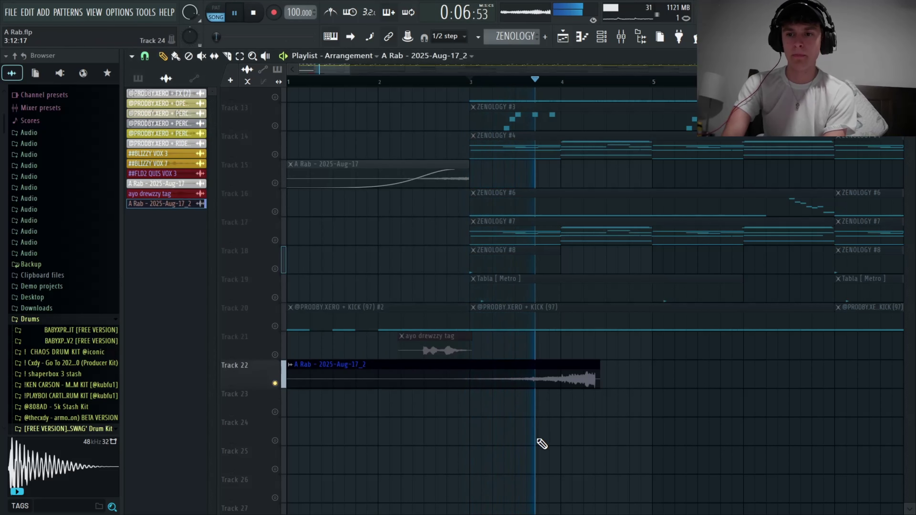
{"action": "key", "text": "space"}
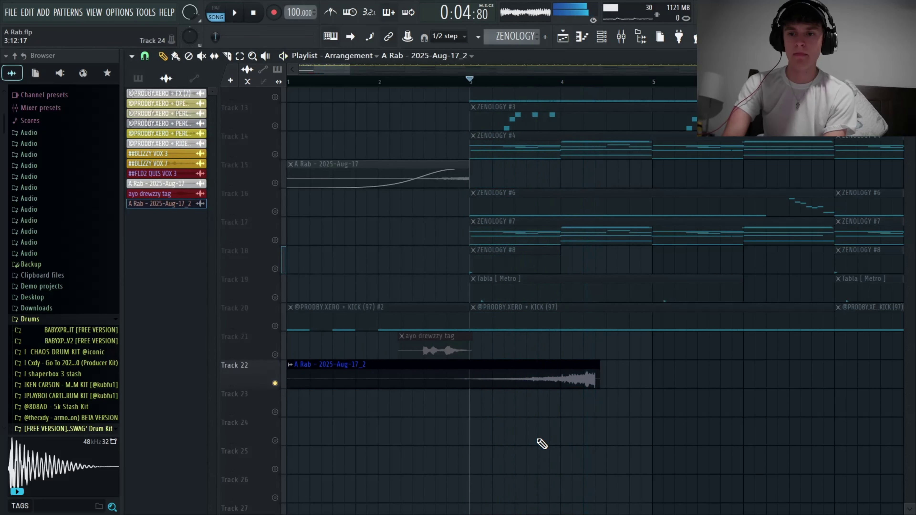
{"action": "key", "text": "Delete"}
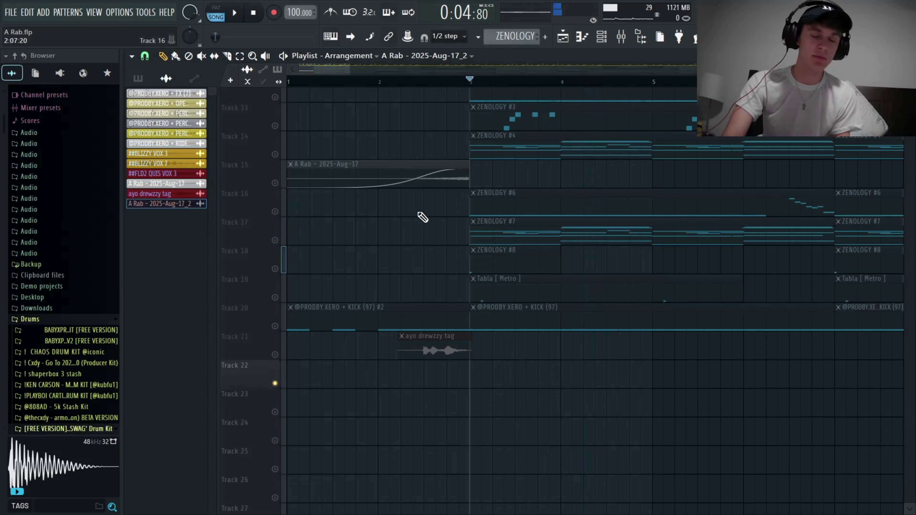
Step: Play the A Rab - 2025-Aug-17 clip on Track 15 soloed, and restore all tracks during playback
{"action": "right_click", "coordinate": [274, 183]}
{"action": "key", "text": "space"}
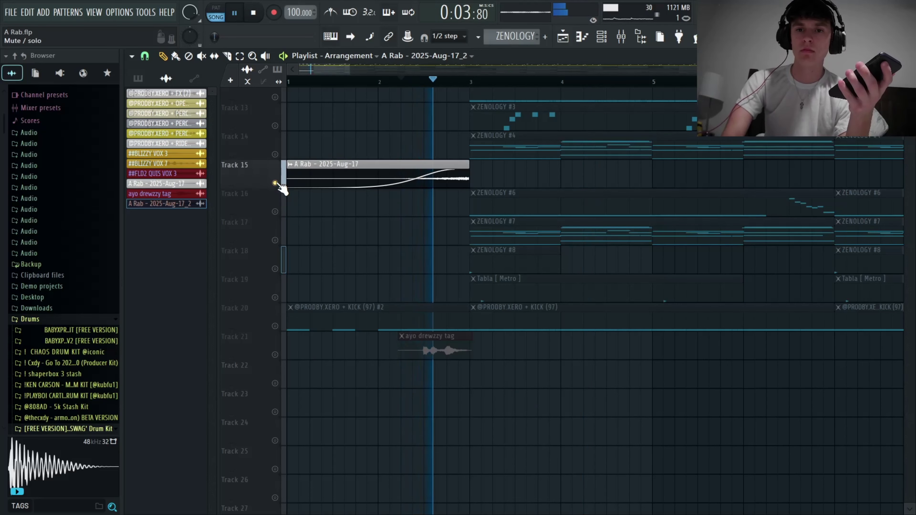
{"action": "right_click", "coordinate": [275, 183]}
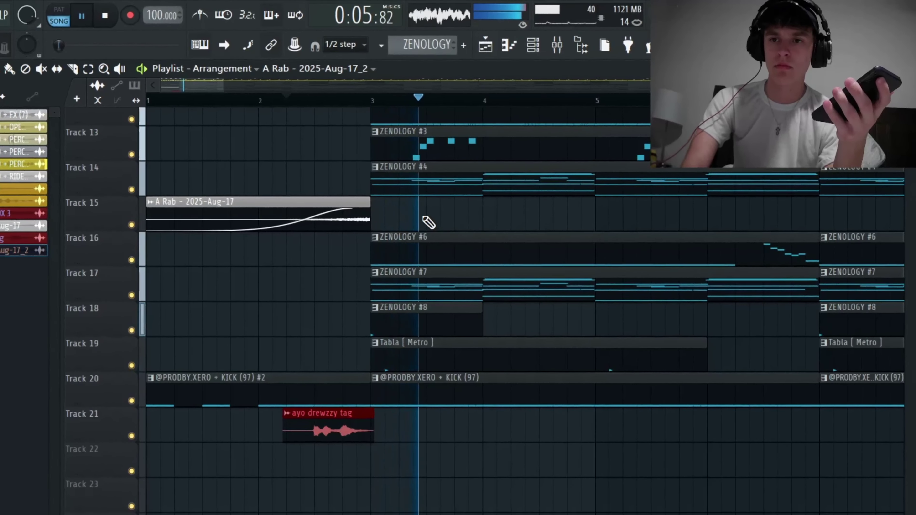
{"action": "key", "text": "space"}
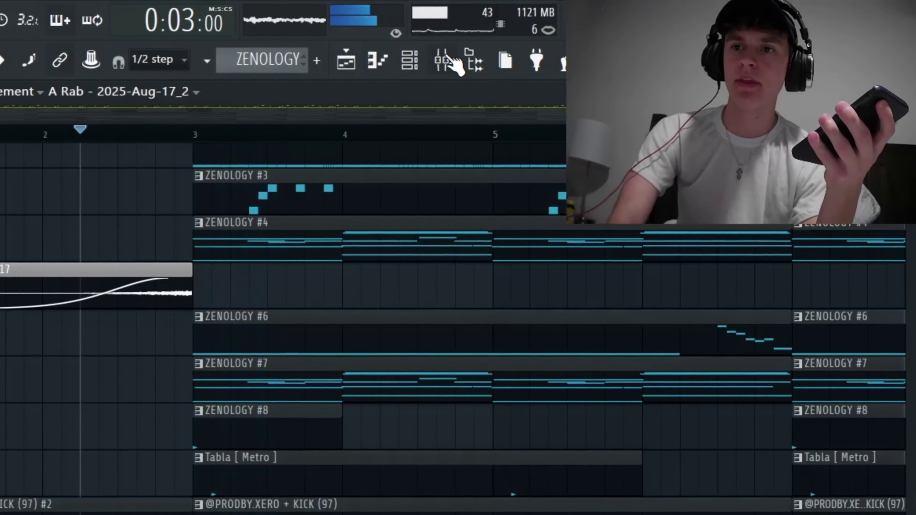
Step: Delete Fruity Reeverb 2 from slot 7 of the master track and return to the playlist
{"action": "left_click", "coordinate": [557, 45]}
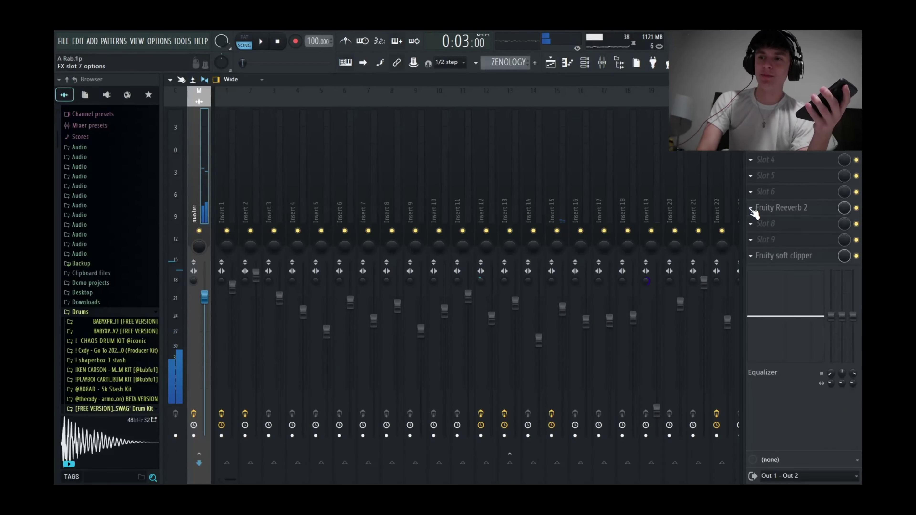
{"action": "left_click", "coordinate": [752, 208]}
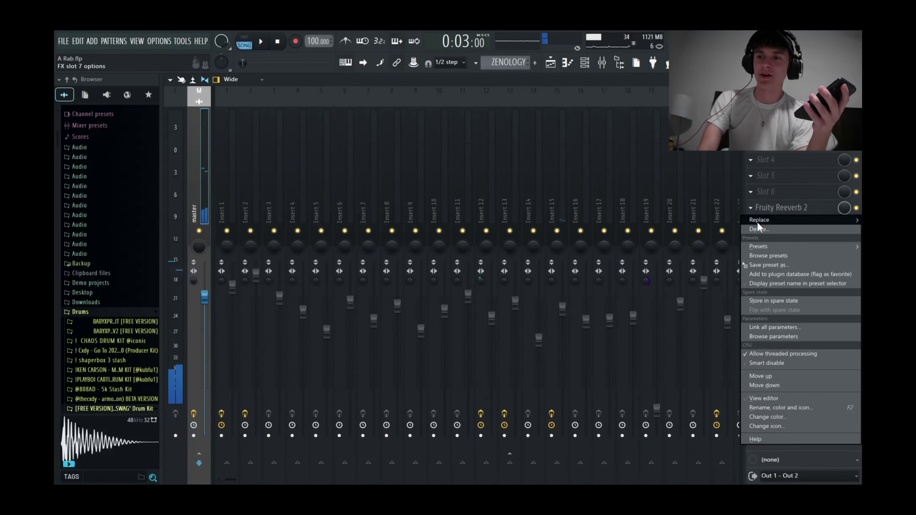
{"action": "left_click", "coordinate": [757, 228]}
{"action": "left_click", "coordinate": [493, 297]}
{"action": "key", "text": "F5"}
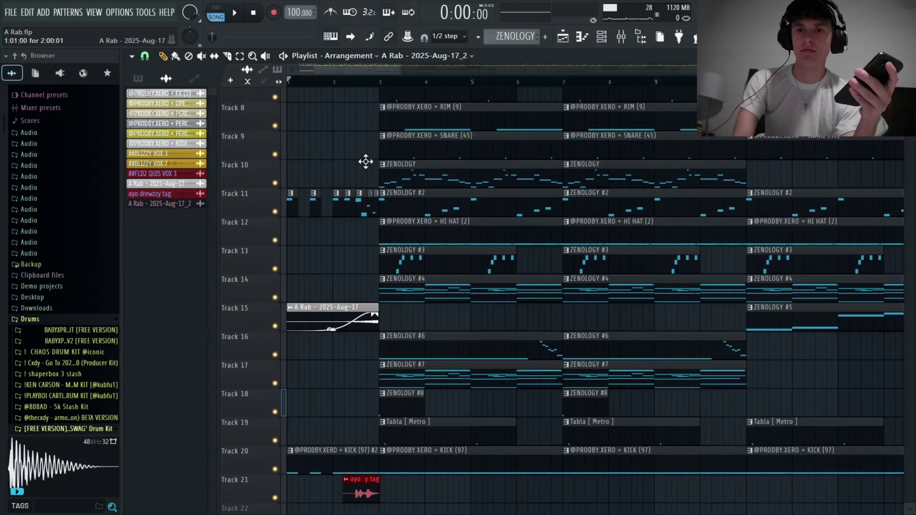
Step: Play the song from bar 1 through the intro riser and into the drop at bar 3
{"action": "key", "text": "space"}
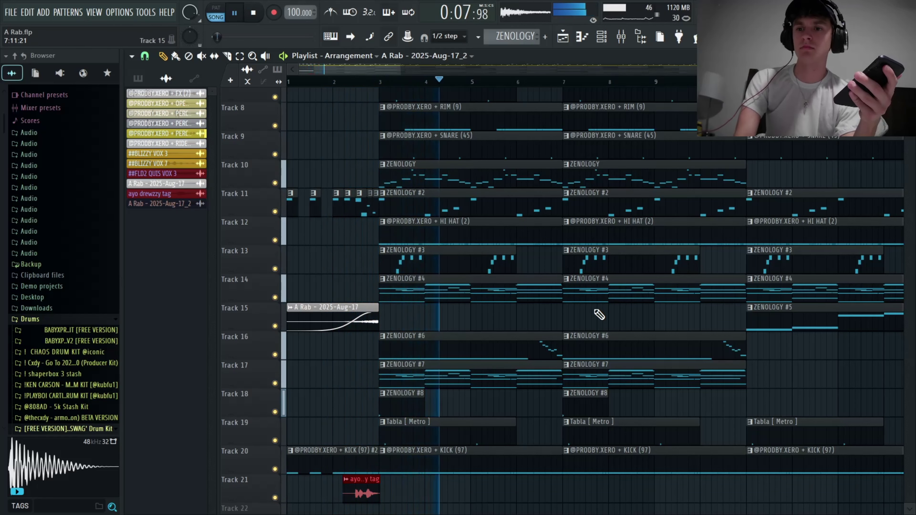
{"action": "scroll", "coordinate": [588, 302], "scroll_direction": "down", "scroll_amount": 3}
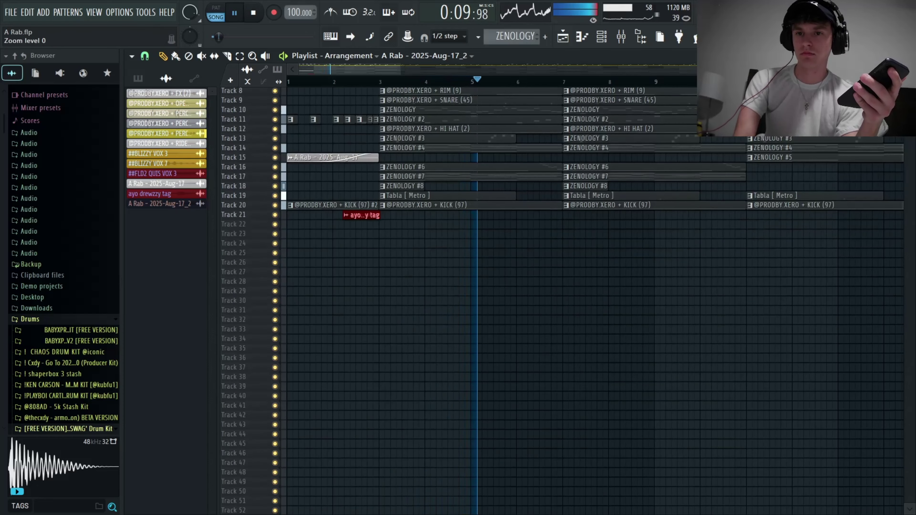
{"action": "scroll", "coordinate": [588, 302], "scroll_direction": "up", "scroll_amount": 2}
{"action": "scroll", "coordinate": [611, 289], "scroll_direction": "up", "scroll_amount": 5}
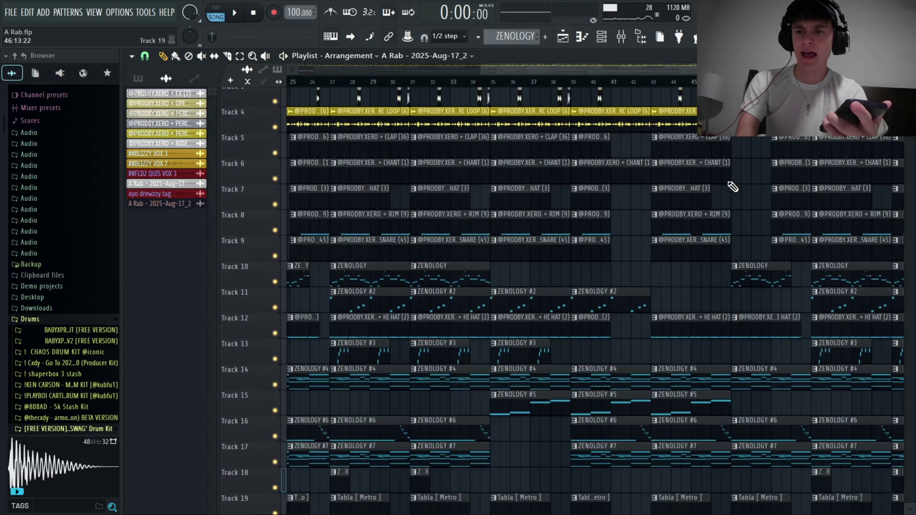
Step: Examine how the melody and drum patterns vary across the arrangement between about bars 19 and 53
{"action": "scroll", "coordinate": [733, 187], "scroll_direction": "left", "scroll_amount": 5}
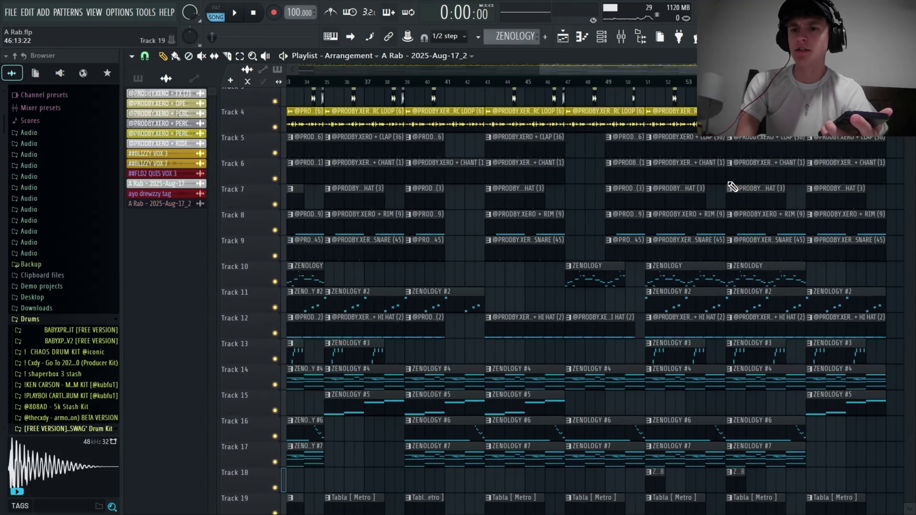
{"action": "scroll", "coordinate": [733, 187], "scroll_direction": "down", "scroll_amount": 5}
{"action": "scroll", "coordinate": [733, 186], "scroll_direction": "up", "scroll_amount": 3}
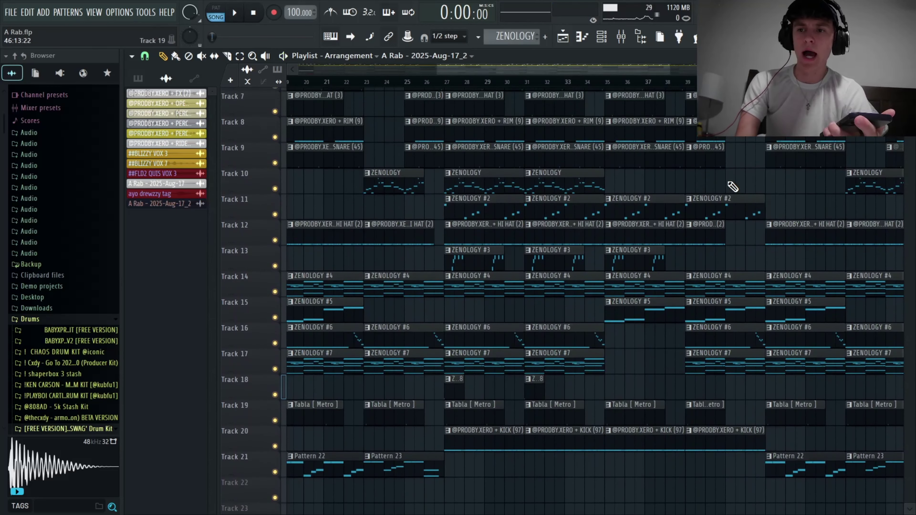
{"action": "scroll", "coordinate": [716, 221], "scroll_direction": "up", "scroll_amount": 4}
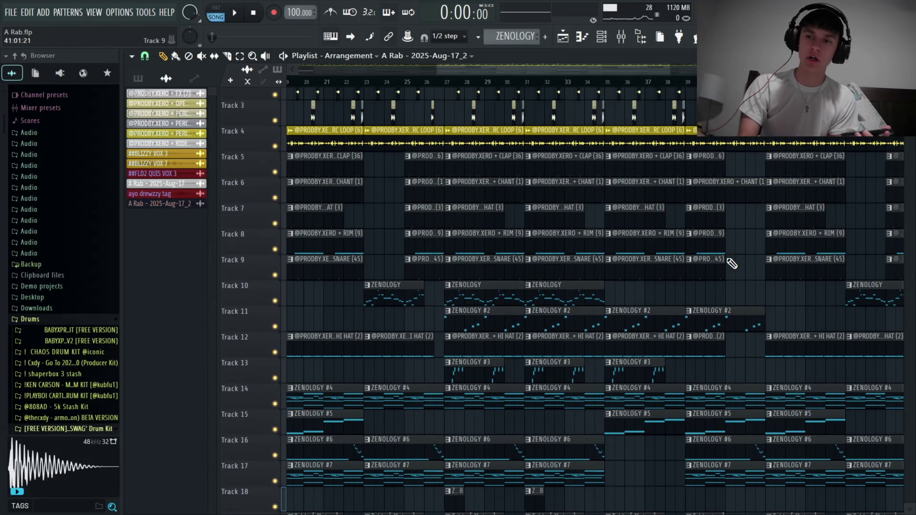
{"action": "scroll", "coordinate": [732, 310], "scroll_direction": "down", "scroll_amount": 6}
{"action": "scroll", "coordinate": [732, 313], "scroll_direction": "right", "scroll_amount": 4}
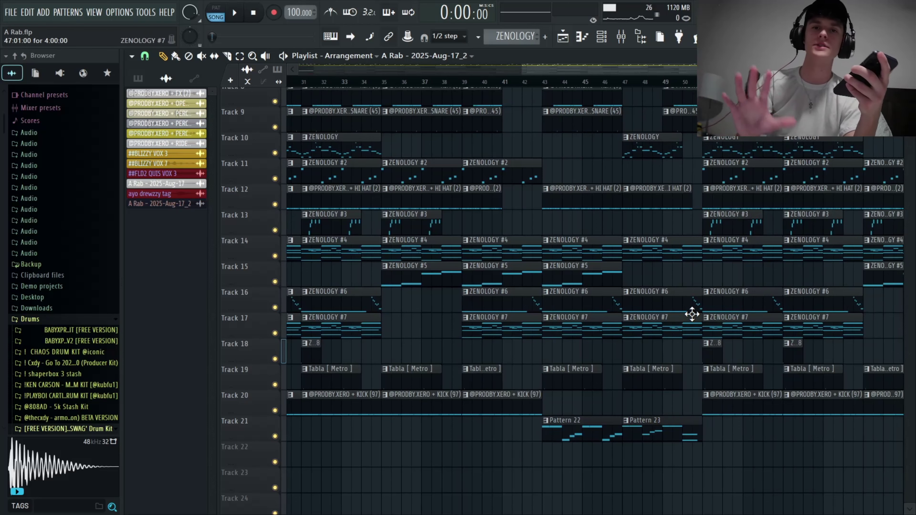
{"action": "scroll", "coordinate": [695, 289], "scroll_direction": "up", "scroll_amount": 4}
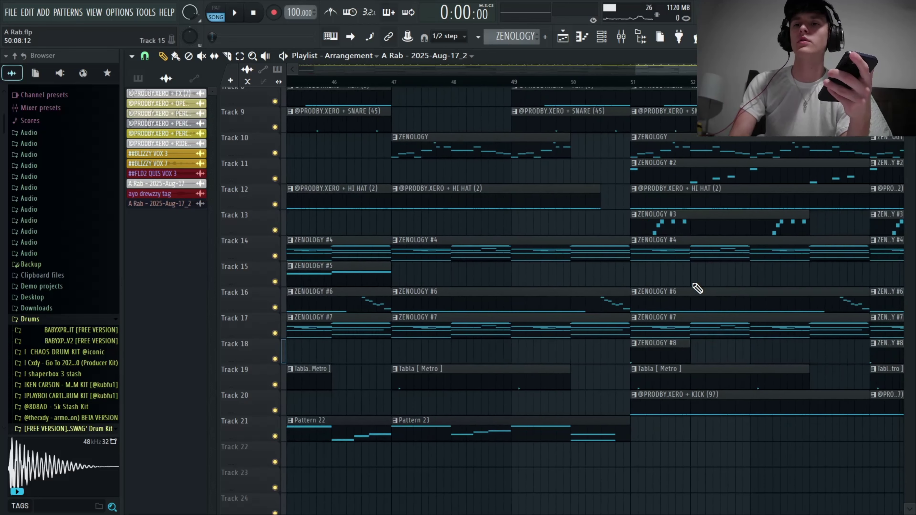
{"action": "scroll", "coordinate": [697, 289], "scroll_direction": "up", "scroll_amount": 5}
{"action": "scroll", "coordinate": [698, 289], "scroll_direction": "down", "scroll_amount": 2}
{"action": "scroll", "coordinate": [697, 288], "scroll_direction": "up", "scroll_amount": 4}
{"action": "scroll", "coordinate": [697, 289], "scroll_direction": "down", "scroll_amount": 3}
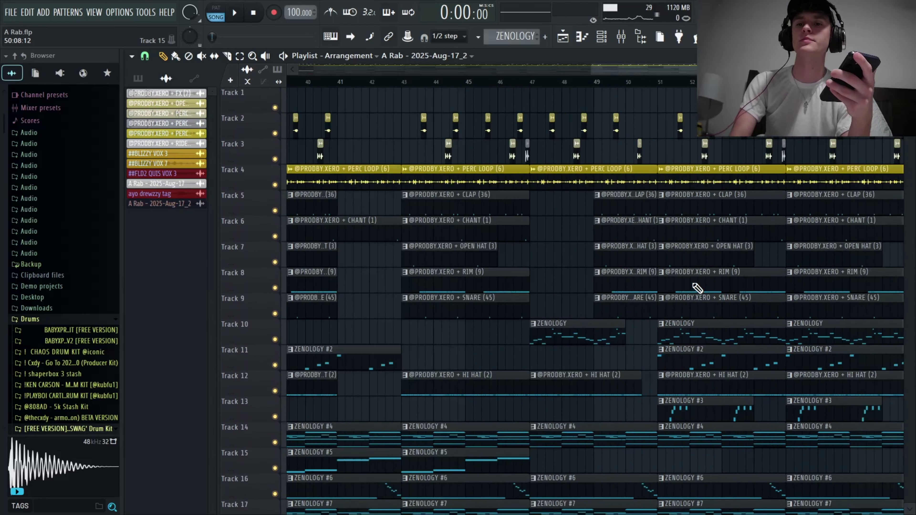
Step: Play the breakdown from bar 47 through the transition into bar 51
{"action": "scroll", "coordinate": [696, 287], "scroll_direction": "down", "scroll_amount": 3}
{"action": "left_click", "coordinate": [530, 81]}
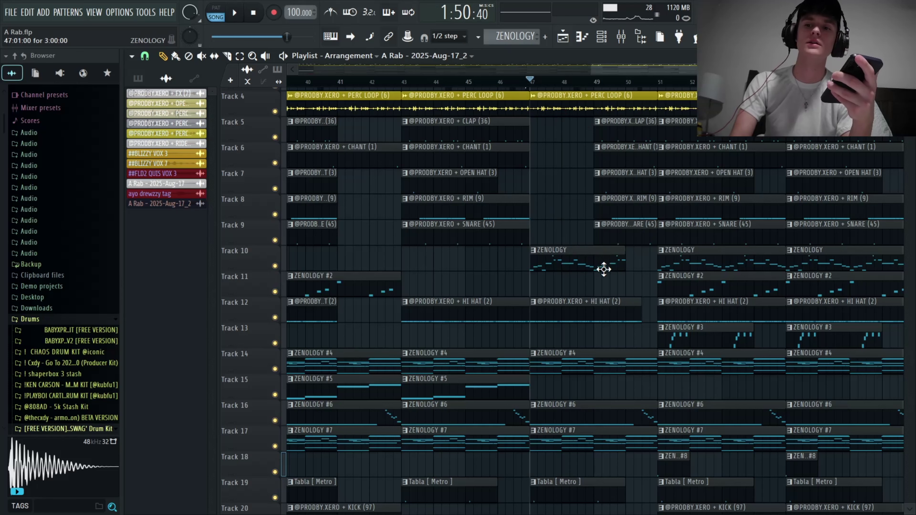
{"action": "scroll", "coordinate": [655, 218], "scroll_direction": "up", "scroll_amount": 3}
{"action": "scroll", "coordinate": [658, 220], "scroll_direction": "down", "scroll_amount": 3}
{"action": "key", "text": "space"}
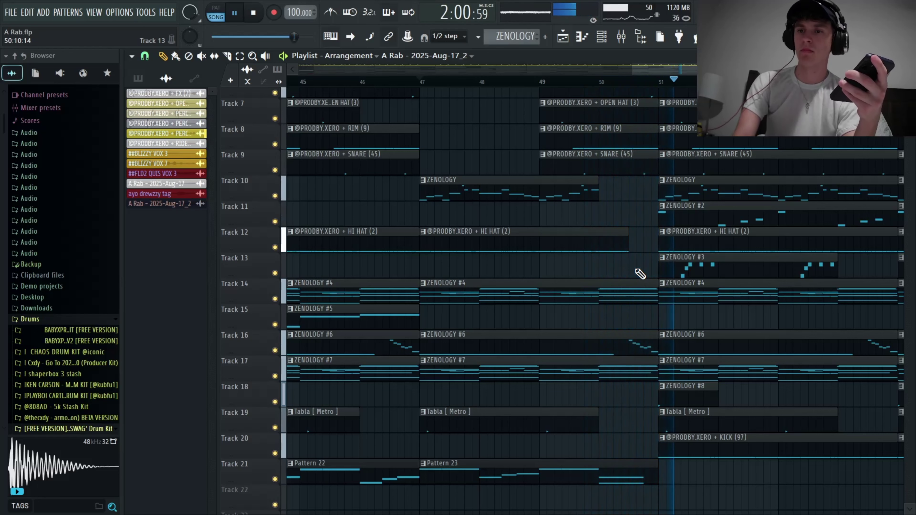
{"action": "key", "text": "space"}
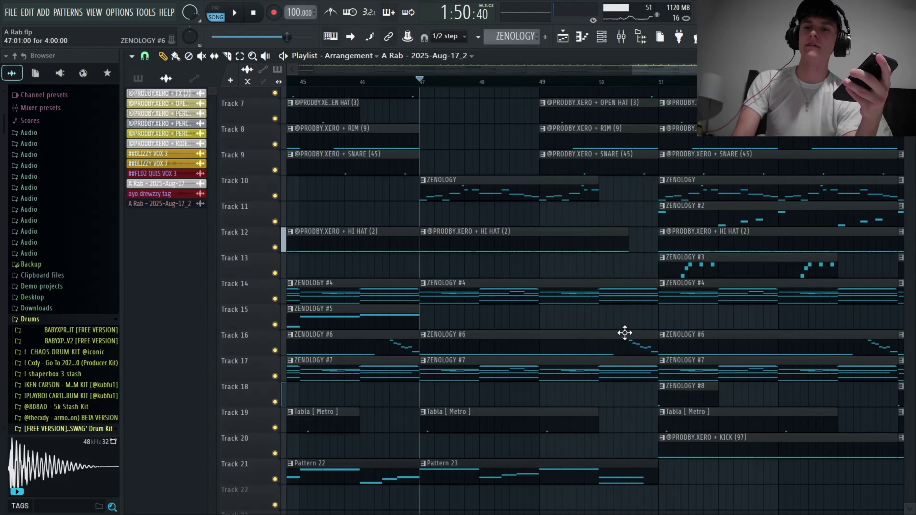
Step: Audition the descending note run ending the ZENOLOGY #6 pattern in the piano roll, in pattern mode, and return to the playlist
{"action": "right_click", "coordinate": [633, 353]}
{"action": "key", "text": "ctrl+z"}
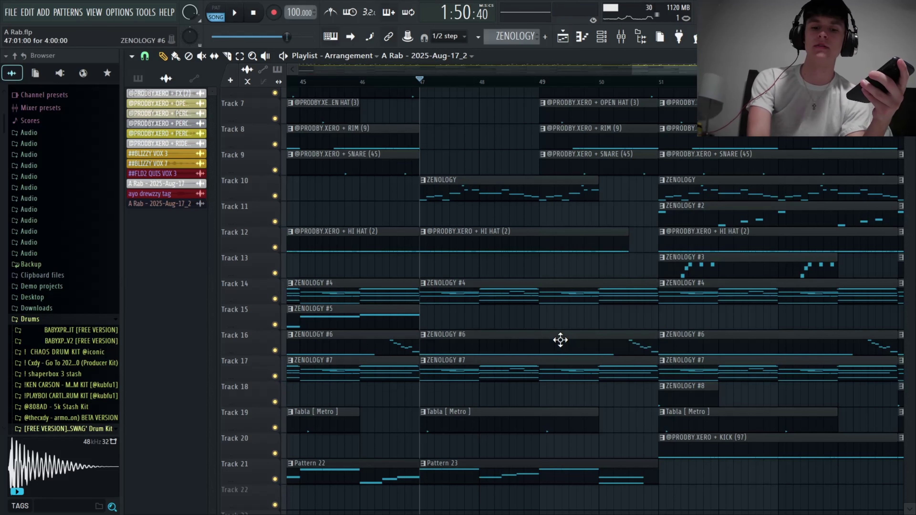
{"action": "double_click", "coordinate": [561, 340]}
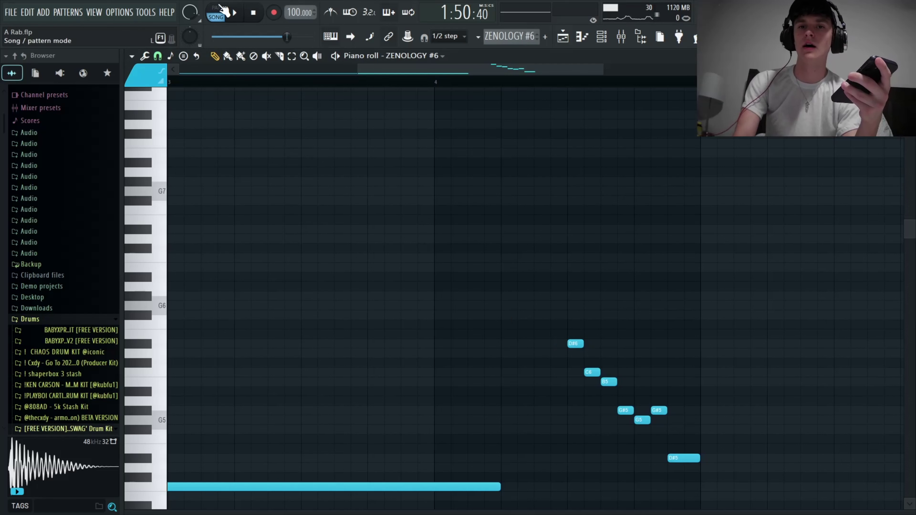
{"action": "key", "text": "l"}
{"action": "left_click", "coordinate": [563, 85]}
{"action": "key", "text": "space"}
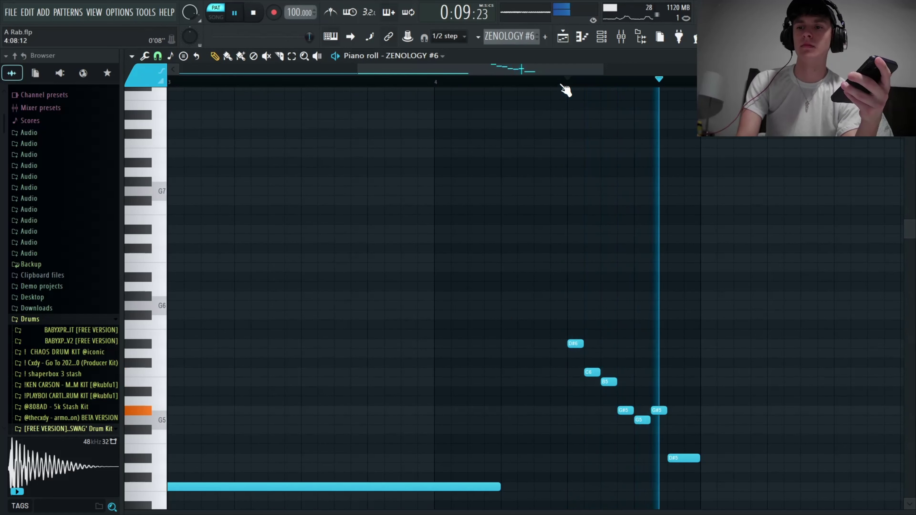
{"action": "key", "text": "space"}
{"action": "left_click", "coordinate": [910, 55]}
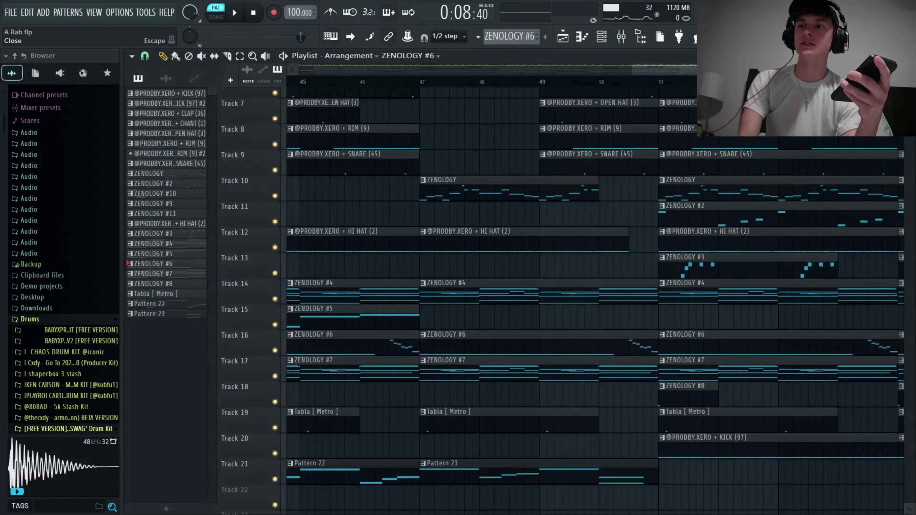
Step: Review the final section of the arrangement from bar 51 onward
{"action": "scroll", "coordinate": [659, 290], "scroll_direction": "up", "scroll_amount": 3}
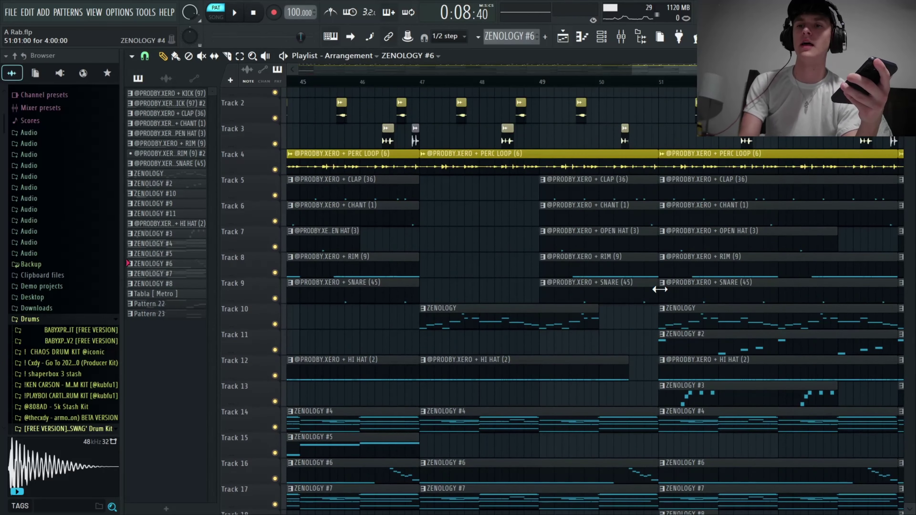
{"action": "scroll", "coordinate": [660, 290], "scroll_direction": "down", "scroll_amount": 4}
{"action": "scroll", "coordinate": [660, 289], "scroll_direction": "down", "scroll_amount": 3}
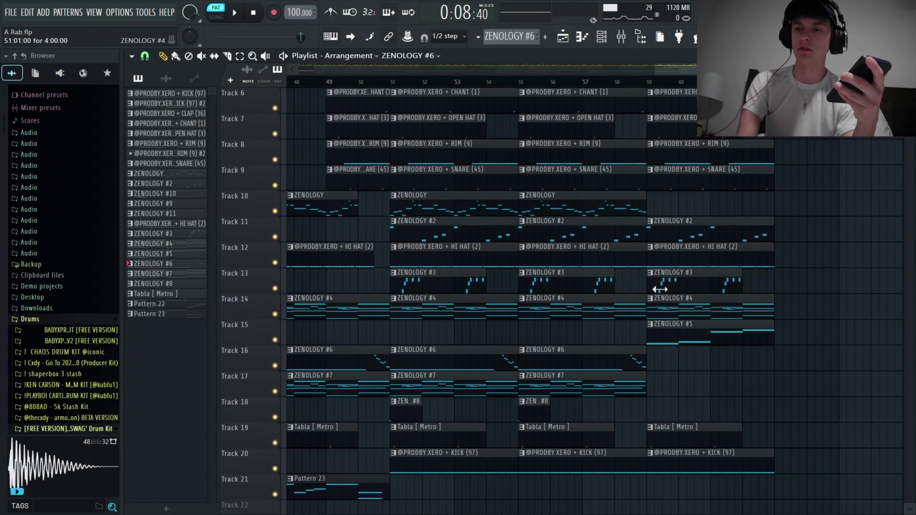